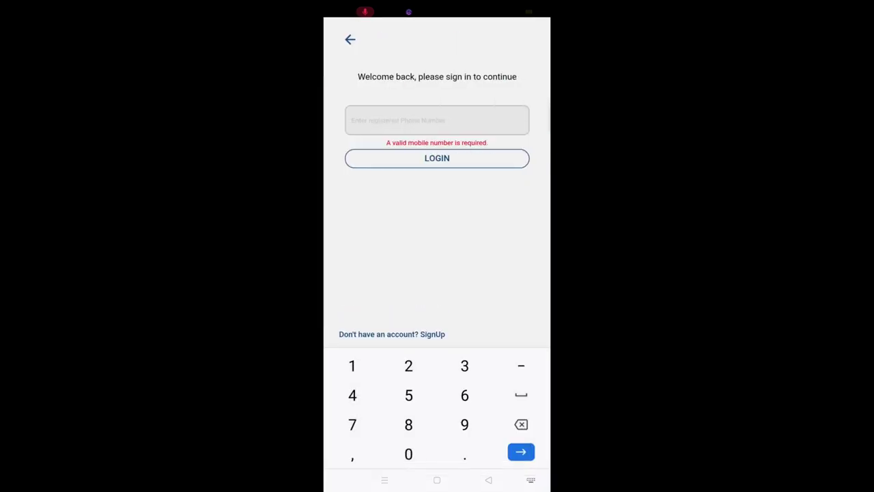
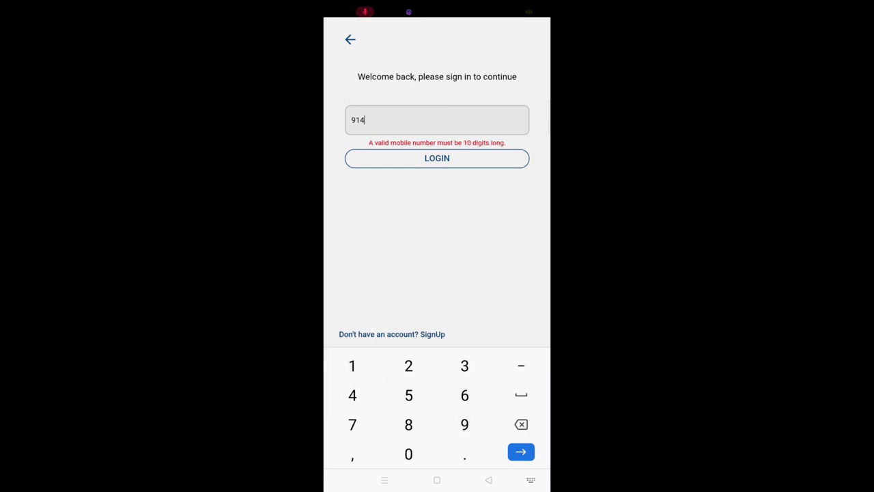
pyautogui.press('BackSpace')
pyautogui.press('BackSpace')
pyautogui.press('BackSpace')
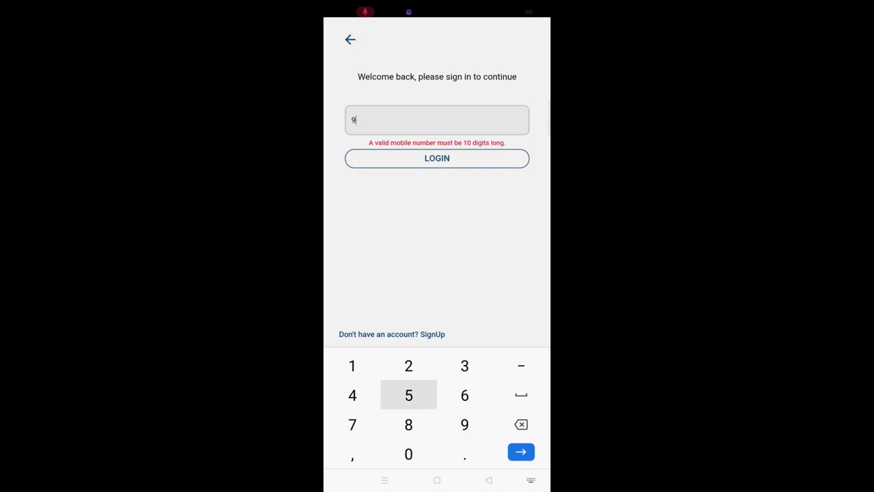
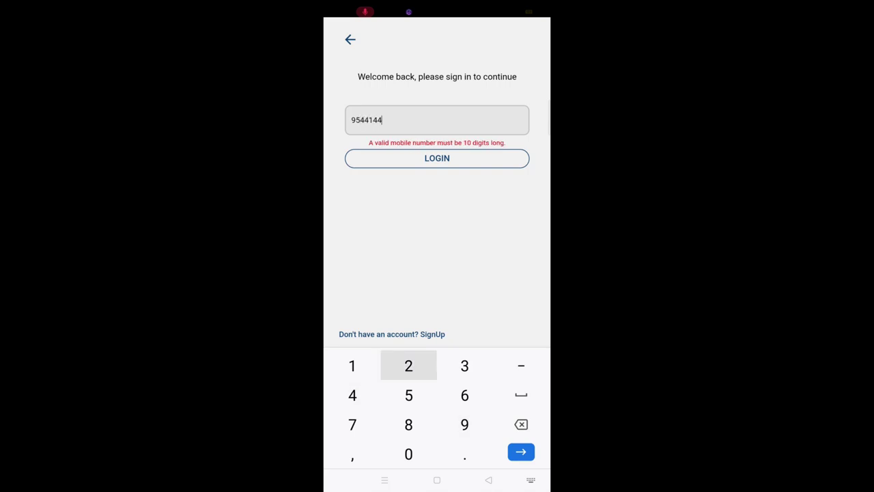
pyautogui.press('Return')
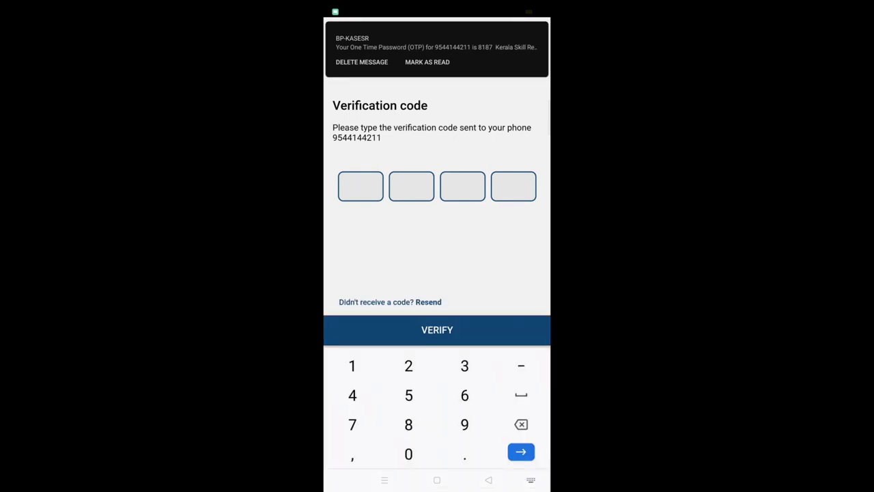
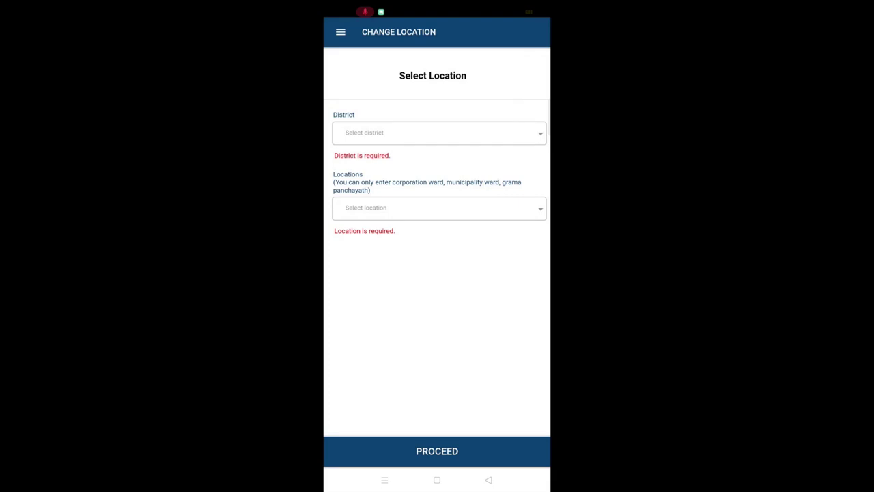
# Step: Pick district Pathanamthitta, then find PANDALAM TOWN, PATHANAMTHITTA by searching 'Panda'
pyautogui.click(439, 132)
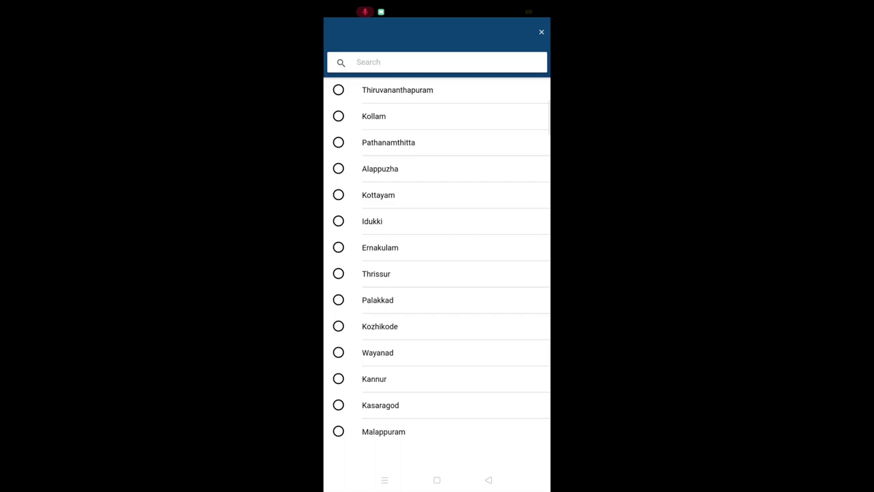
pyautogui.click(339, 142)
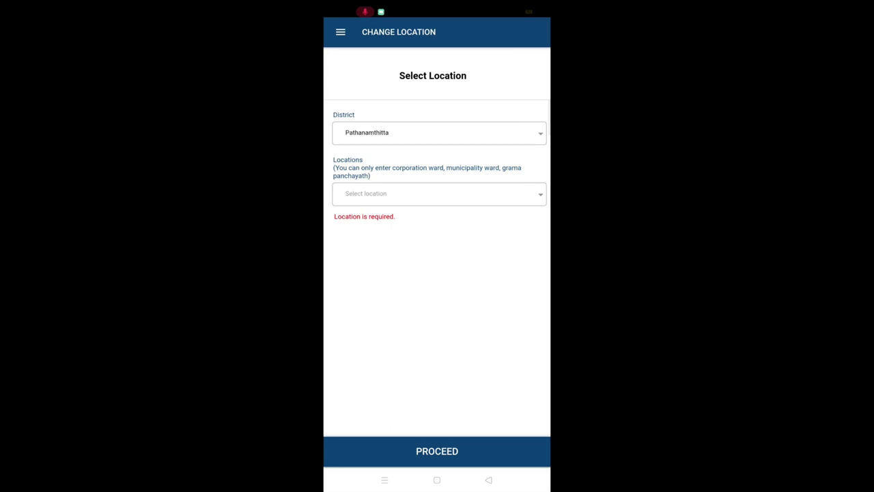
pyautogui.click(439, 193)
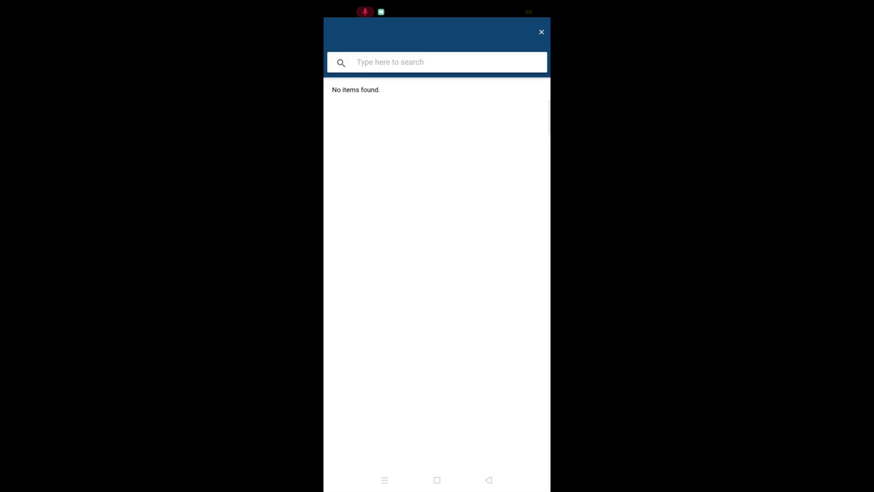
pyautogui.click(423, 62)
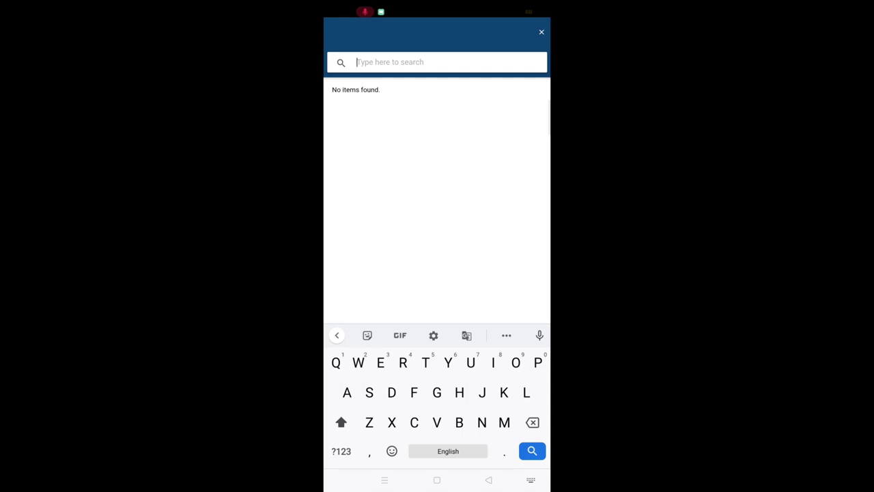
pyautogui.write('Pa')
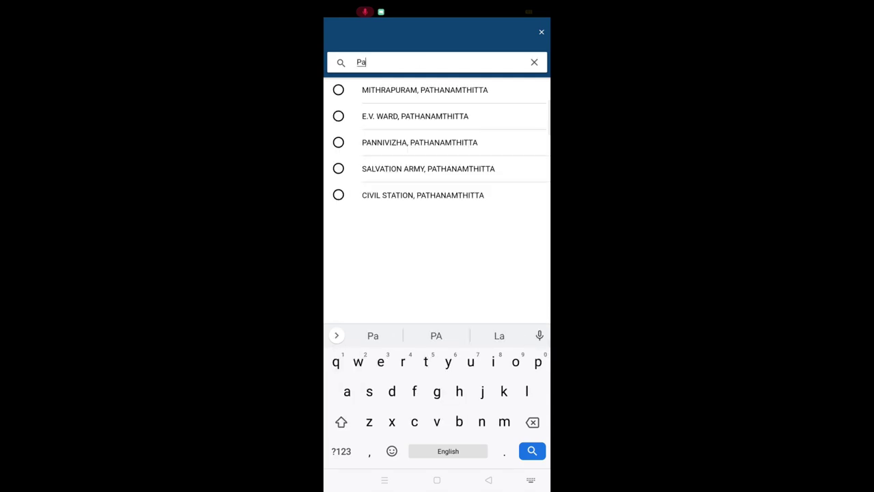
pyautogui.write('nd')
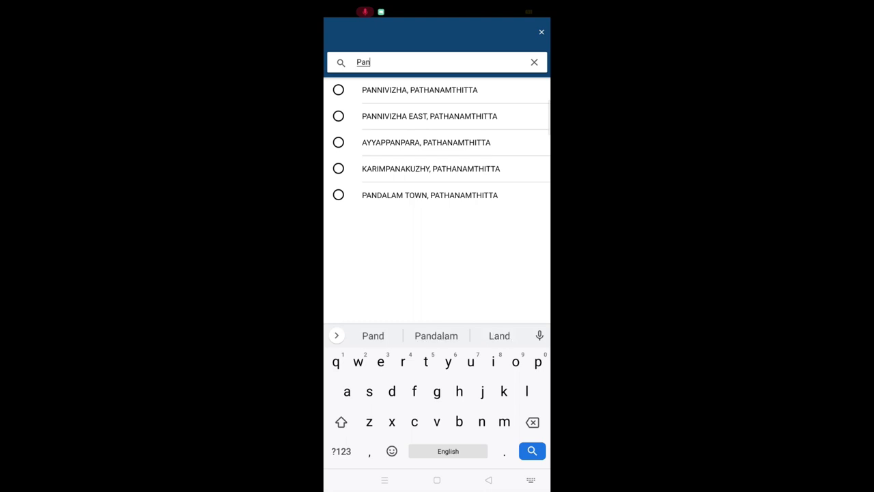
pyautogui.write('a')
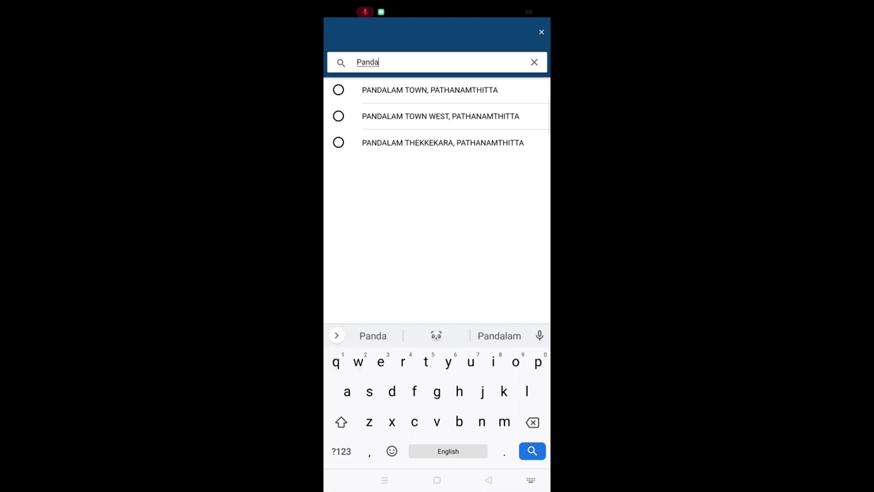
pyautogui.click(338, 90)
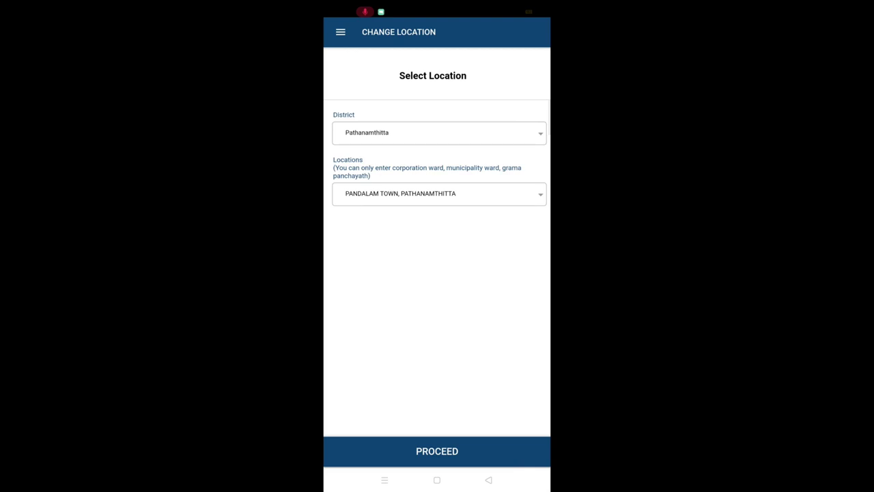
# Step: Proceed with the Pandalam Town location to reach the home page
pyautogui.click(486, 452)
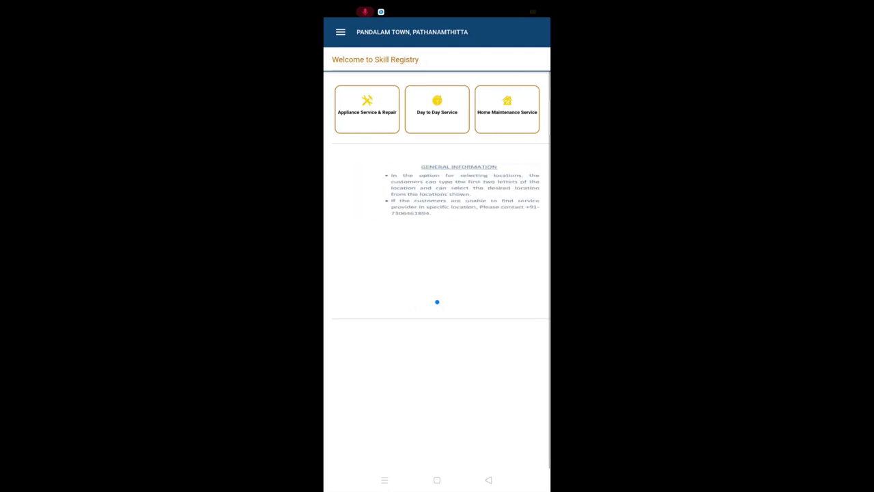
# Step: Browse Appliance Service & Repair and view the Computer Service & Repair providers
pyautogui.click(367, 110)
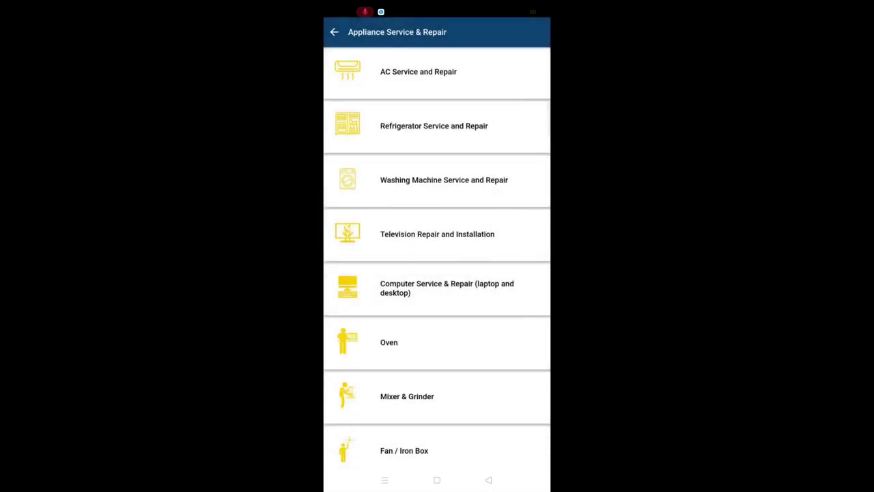
pyautogui.click(446, 288)
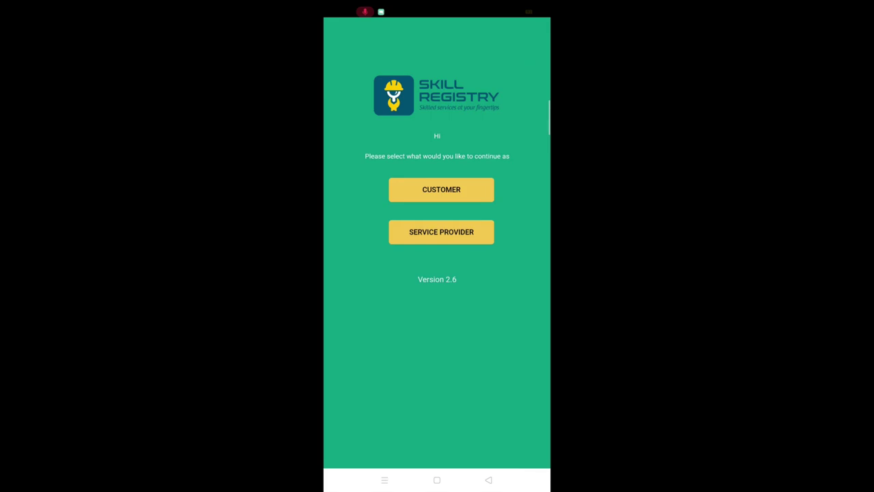
pyautogui.click(465, 233)
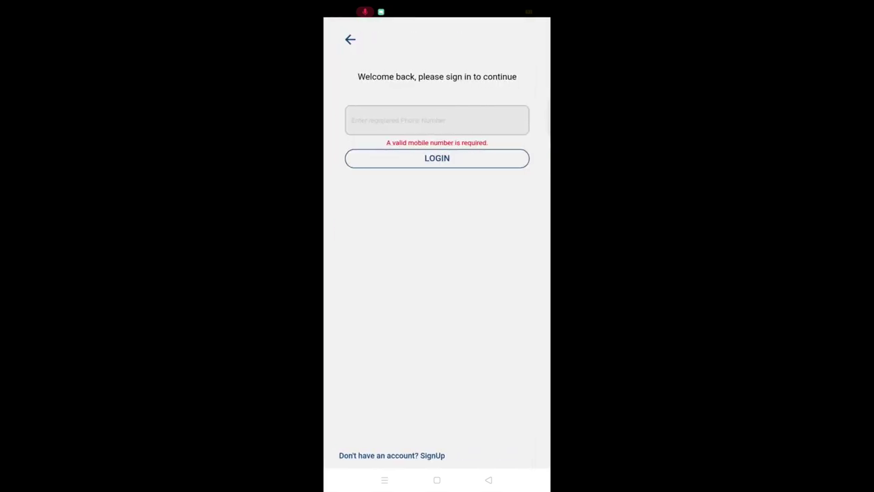
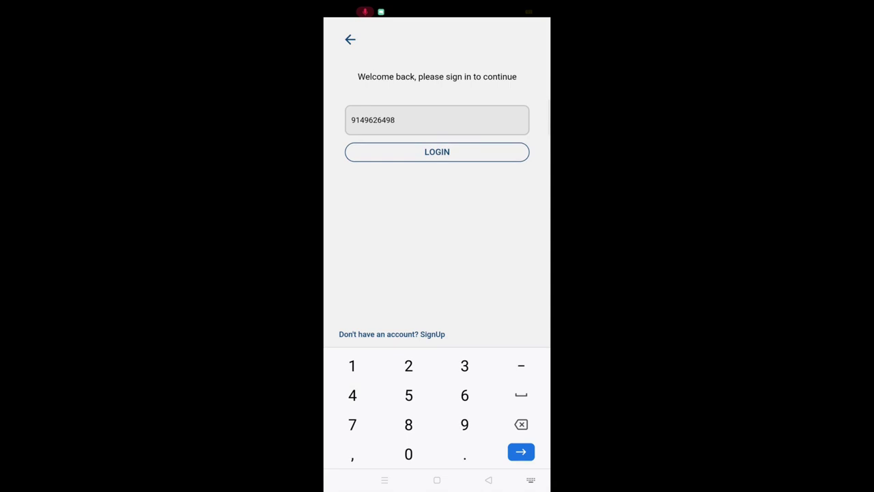
pyautogui.press('Return')
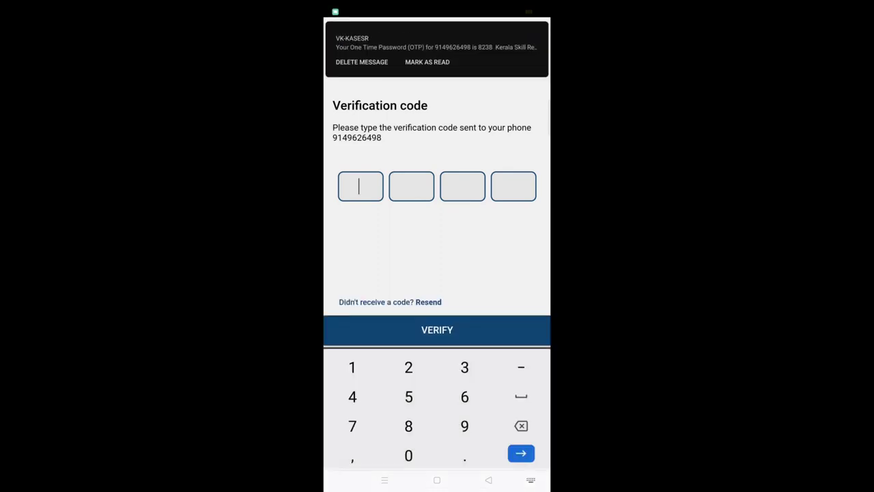
pyautogui.click(409, 424)
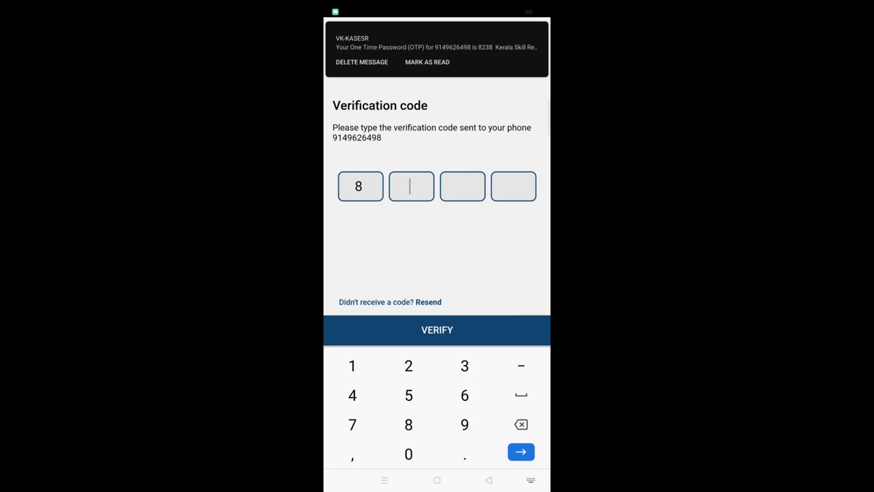
pyautogui.write('23')
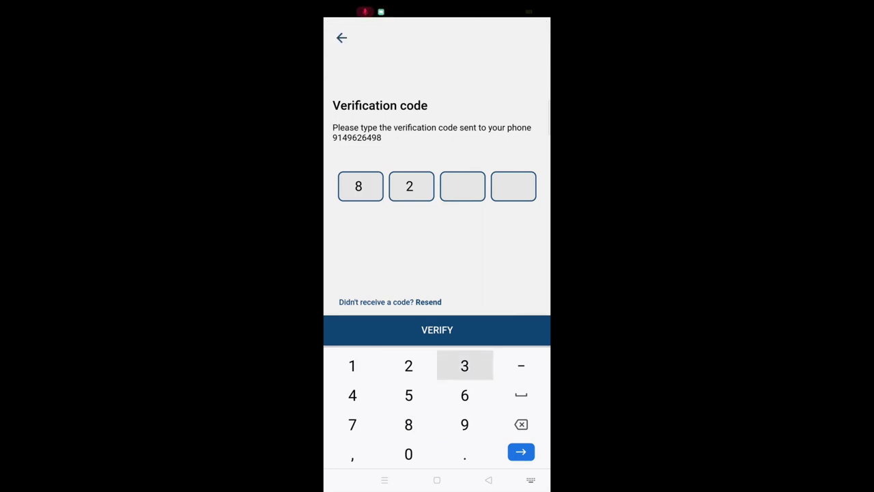
pyautogui.write('8')
pyautogui.press('Return')
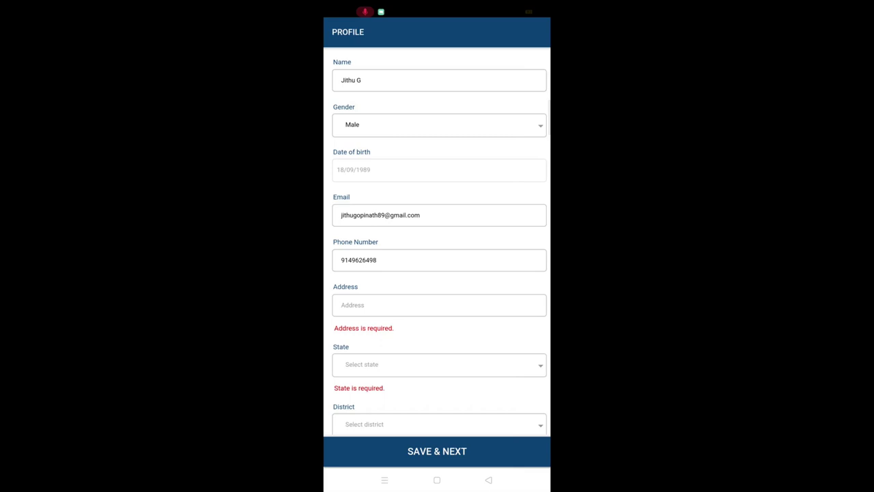
pyautogui.scroll(-1, 440, 241)
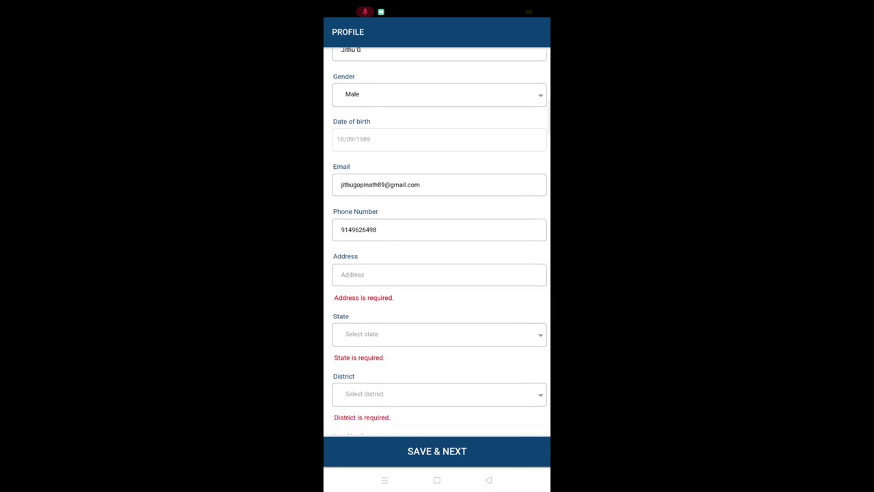
pyautogui.click(439, 274)
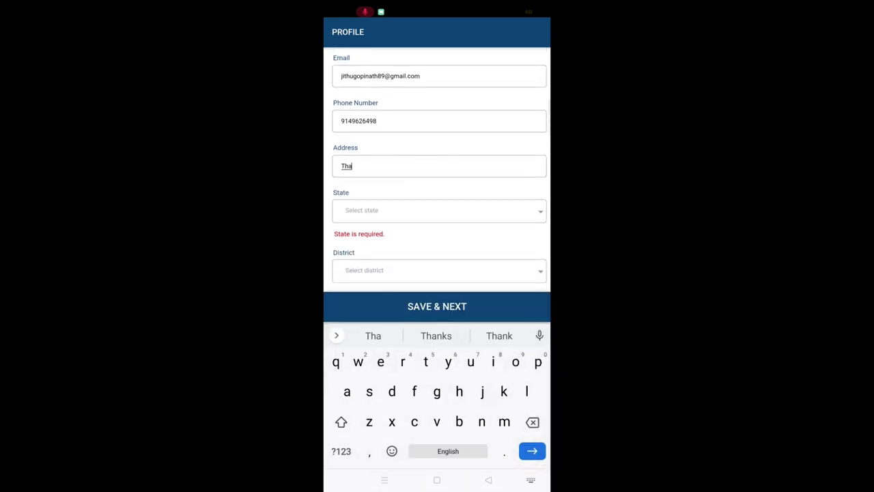
pyautogui.click(436, 336)
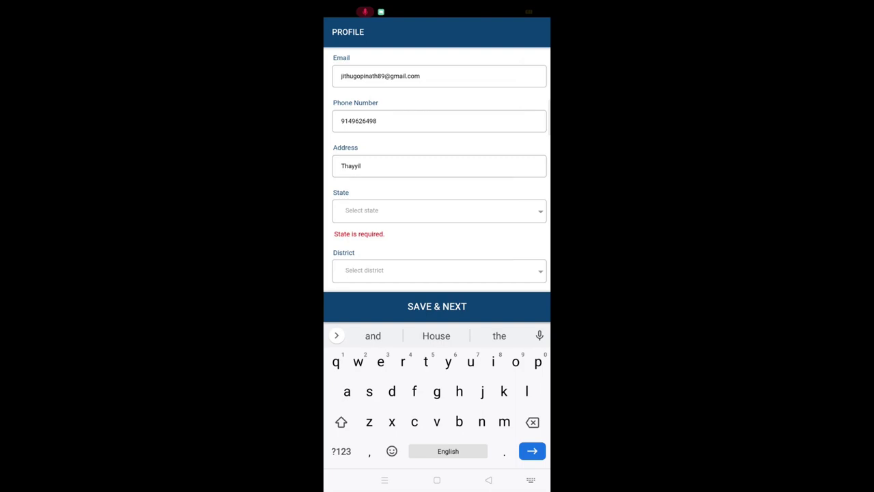
# Step: Open the State list and scroll through the available states
pyautogui.click(440, 211)
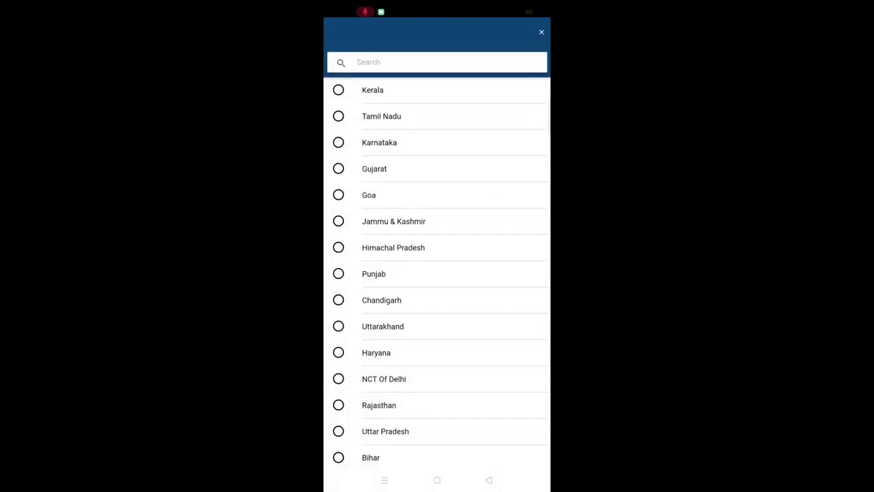
pyautogui.scroll(-10, 437, 274)
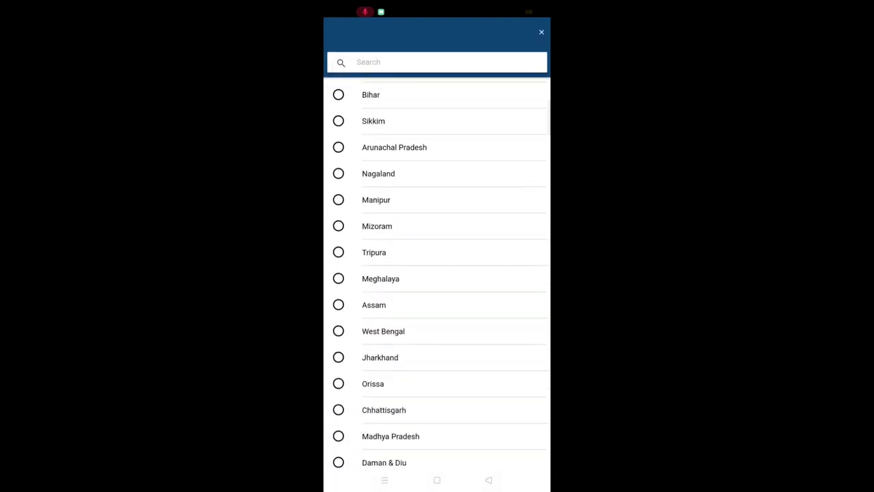
pyautogui.scroll(-4, 437, 273)
pyautogui.scroll(3, 437, 274)
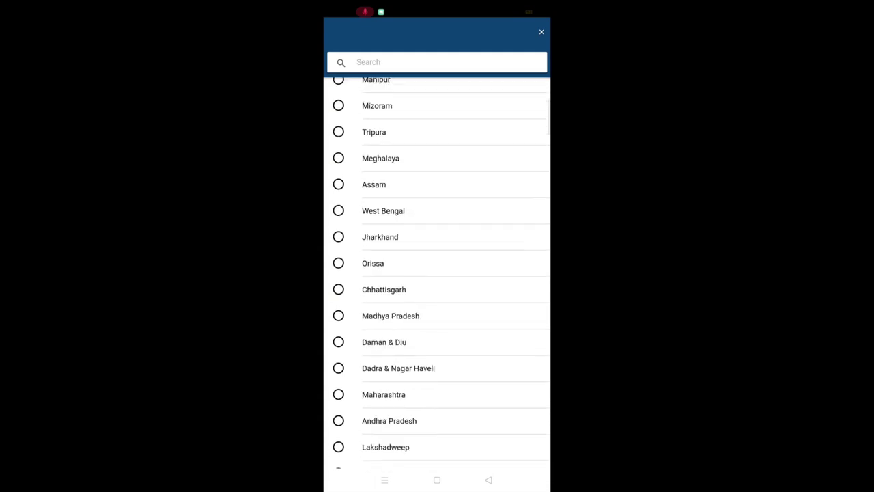
pyautogui.scroll(3, 437, 273)
pyautogui.scroll(3, 438, 273)
pyautogui.scroll(3, 438, 273)
pyautogui.scroll(3, 437, 273)
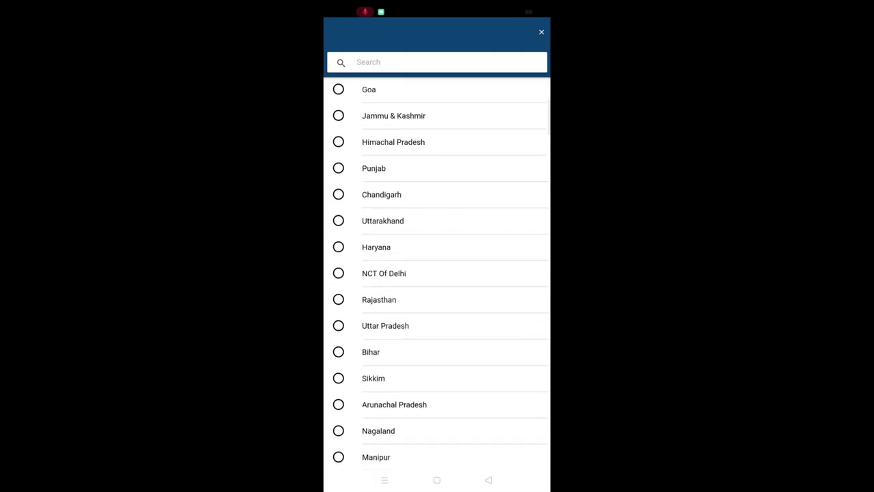
pyautogui.scroll(3, 437, 273)
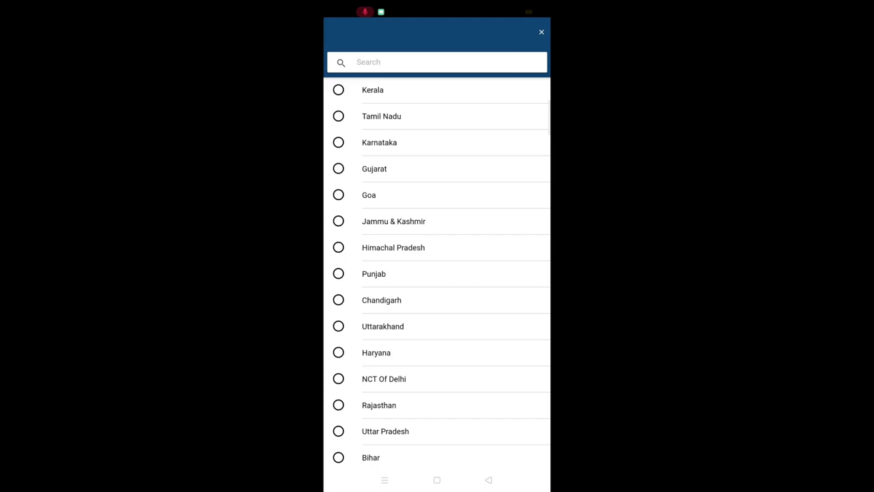
# Step: Set state Kerala, district Pathanamthitta and local body type Municipality
pyautogui.click(372, 89)
pyautogui.scroll(-2, 438, 241)
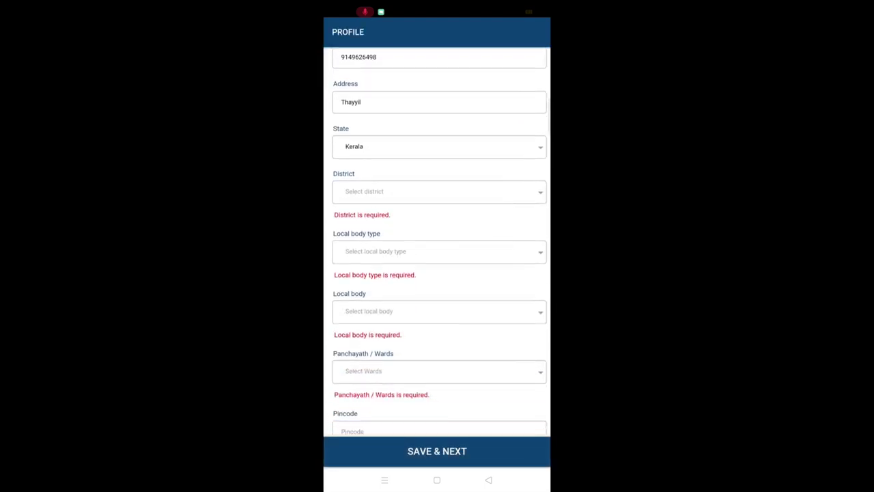
pyautogui.click(439, 191)
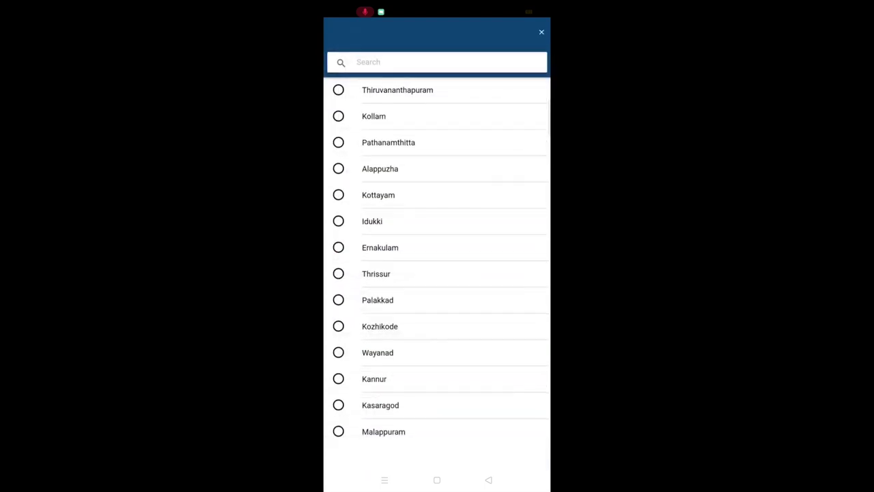
pyautogui.click(388, 142)
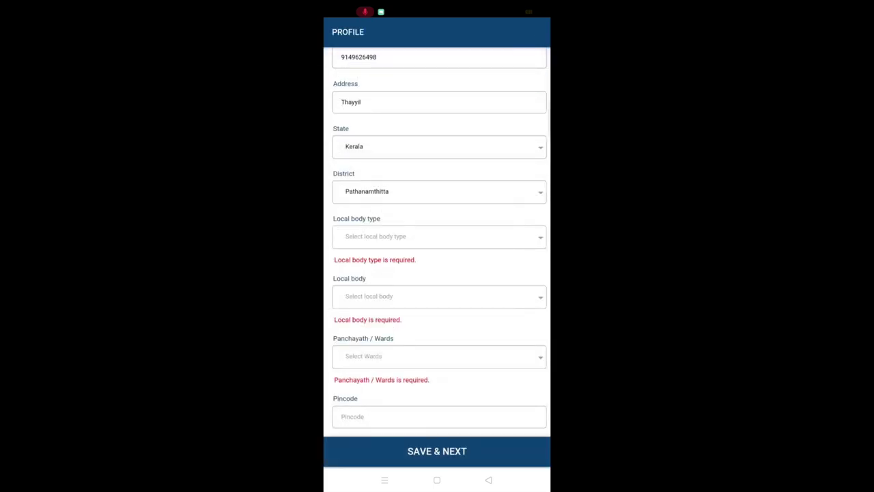
pyautogui.click(439, 236)
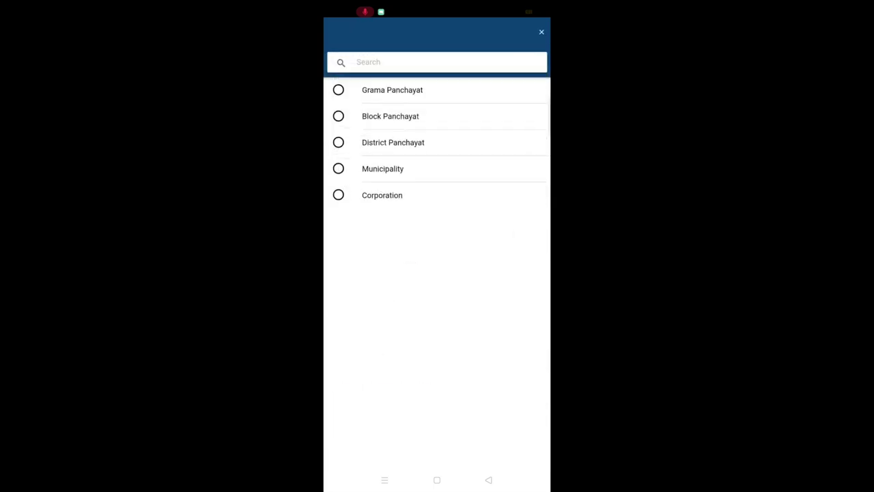
pyautogui.click(383, 169)
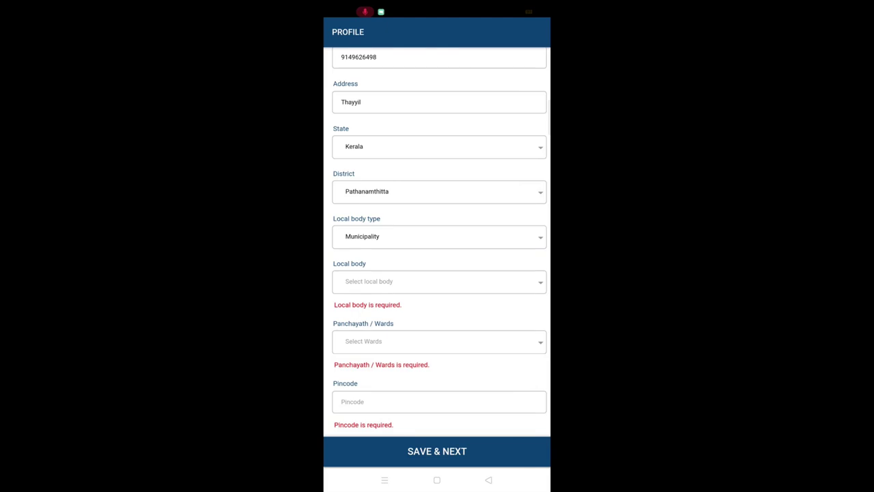
# Step: Set local body Pandalam and ward KADAKKAD, replacing the mistaken KURAMPALA SOUTH
pyautogui.click(440, 282)
pyautogui.click(379, 116)
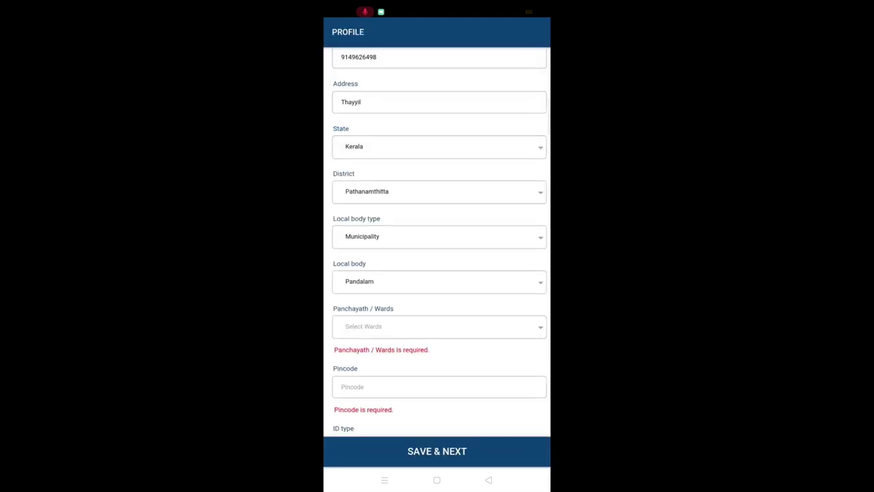
pyautogui.click(439, 326)
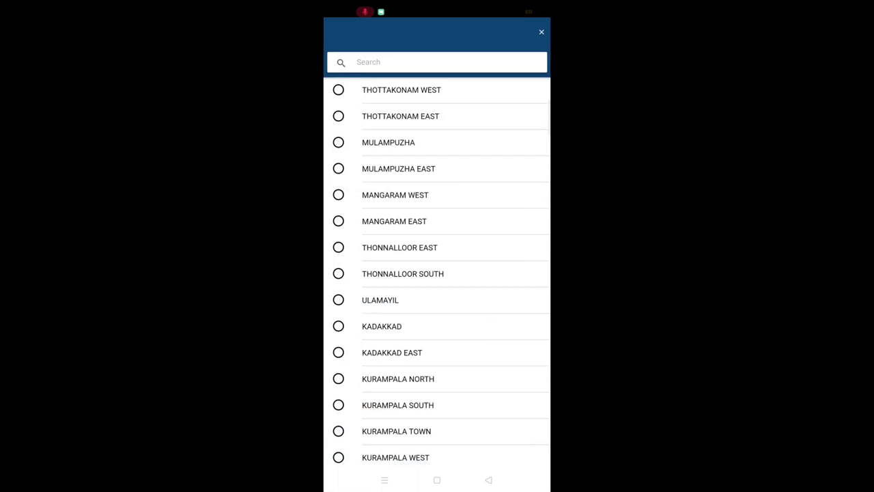
pyautogui.scroll(-2, 437, 273)
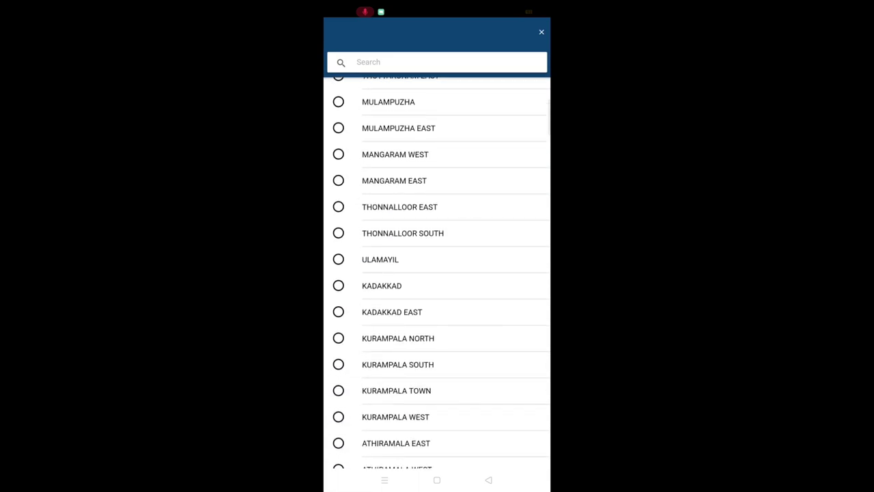
pyautogui.click(397, 364)
pyautogui.click(439, 326)
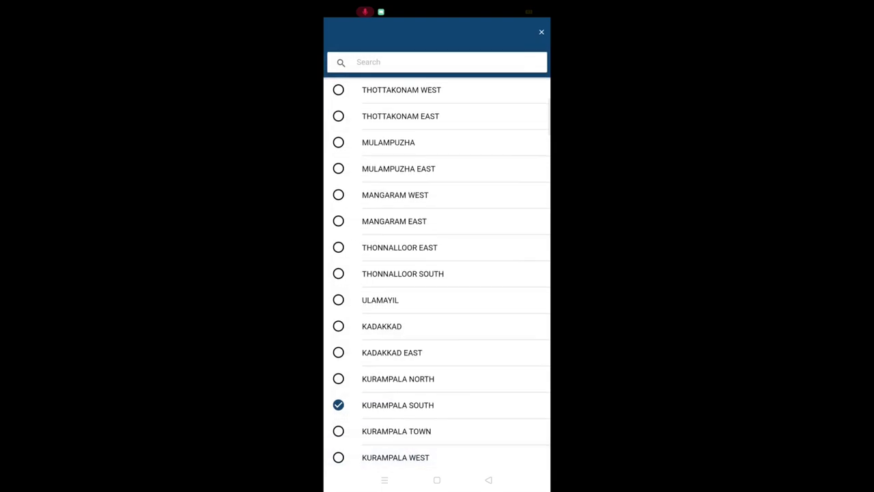
pyautogui.click(381, 326)
# Step: Enter pincode 689501, choose Aadhar Card as ID type, and focus the ID card number
pyautogui.scroll(-5, 437, 273)
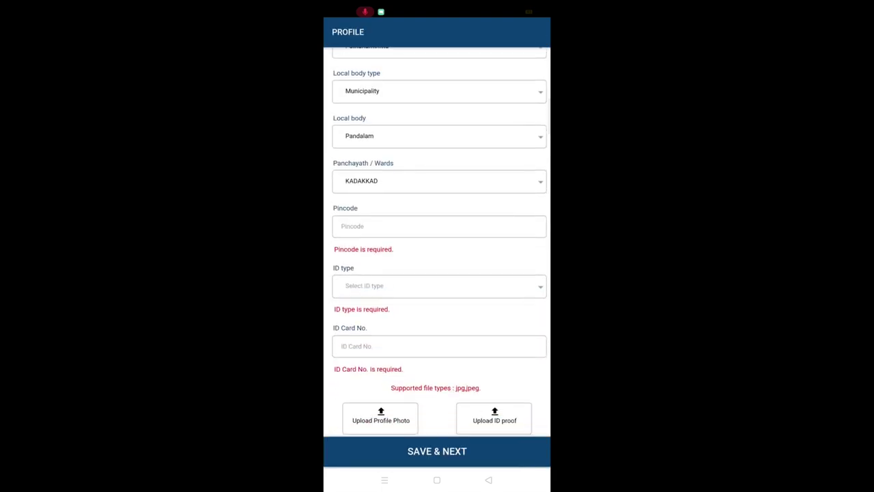
pyautogui.click(439, 195)
pyautogui.write('6')
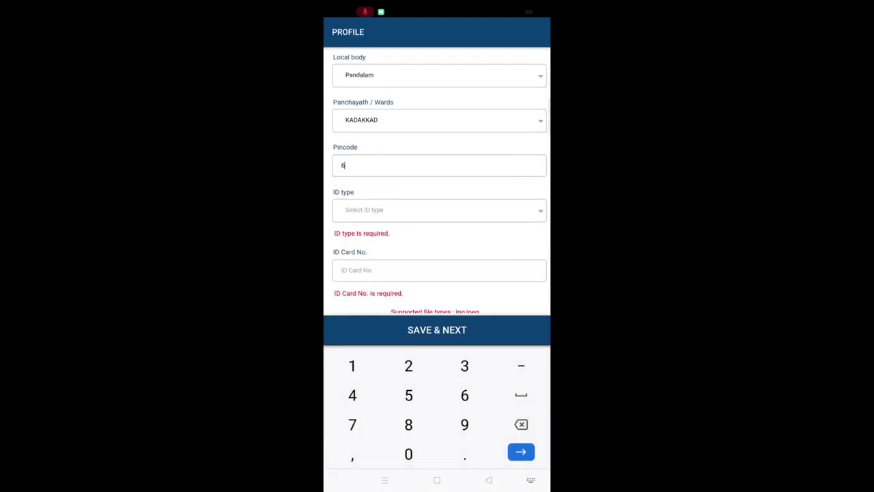
pyautogui.write('89501')
pyautogui.click(439, 210)
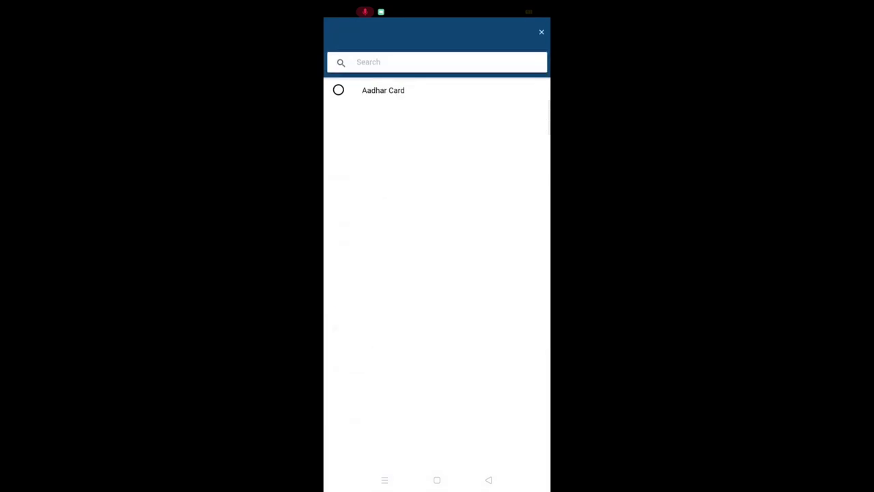
pyautogui.click(383, 90)
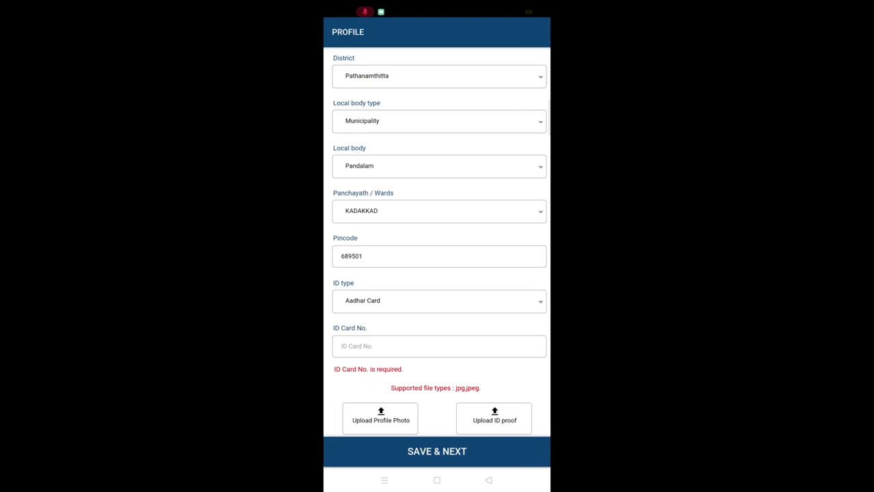
pyautogui.click(439, 346)
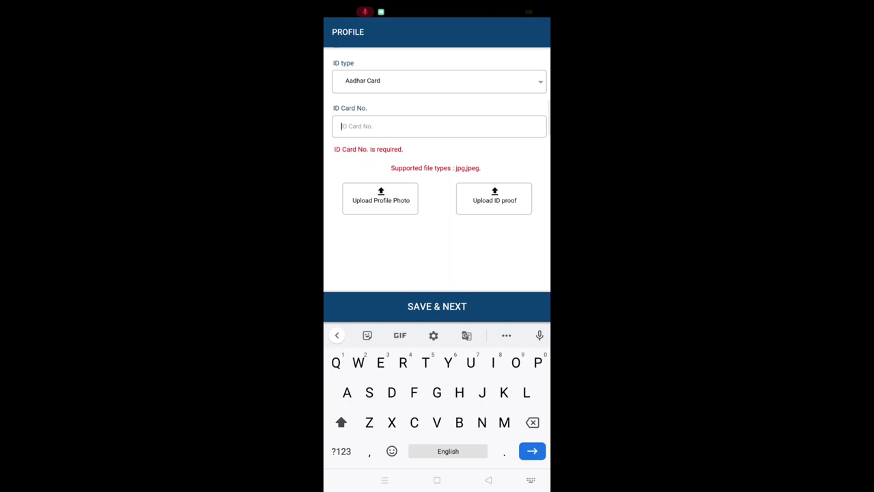
# Step: Scroll down the Profile form, leaving the ID card number empty
pyautogui.scroll(-1, 438, 170)
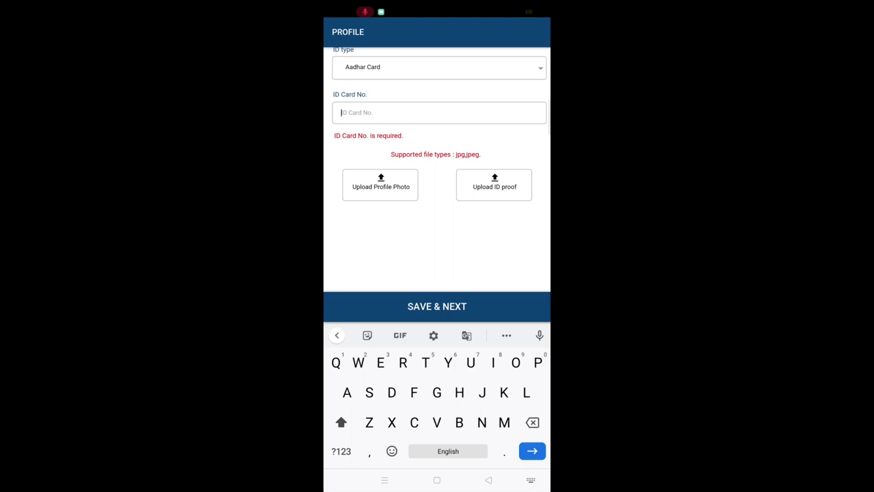
pyautogui.scroll(-1, 440, 171)
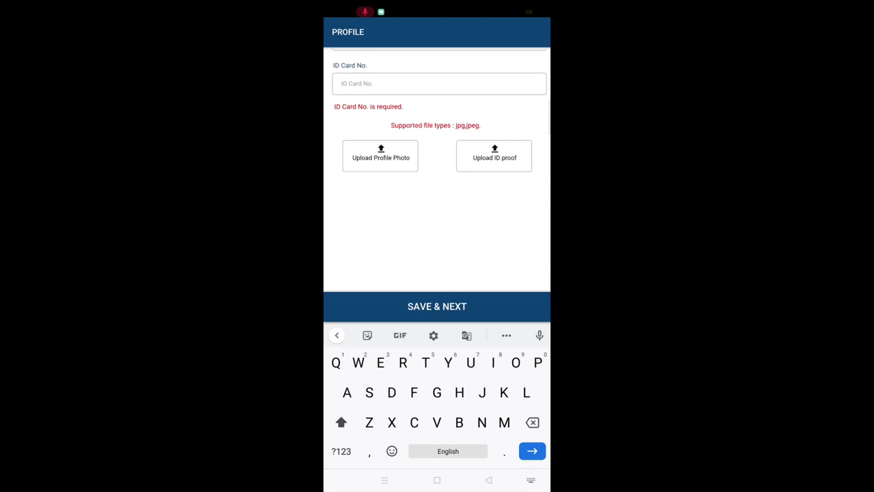